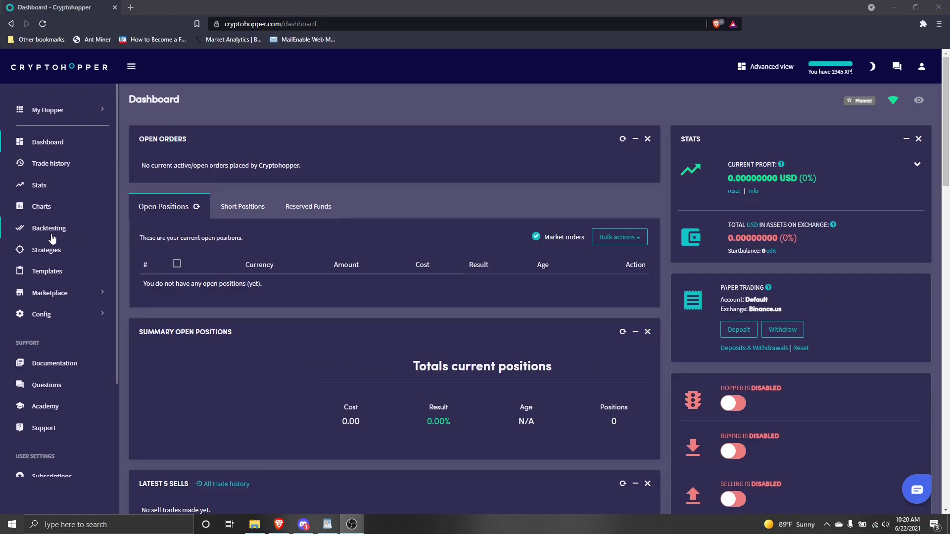
# Go to Strategies and bring up the Algorithm Intelligence list.
pyautogui.click(43, 251)
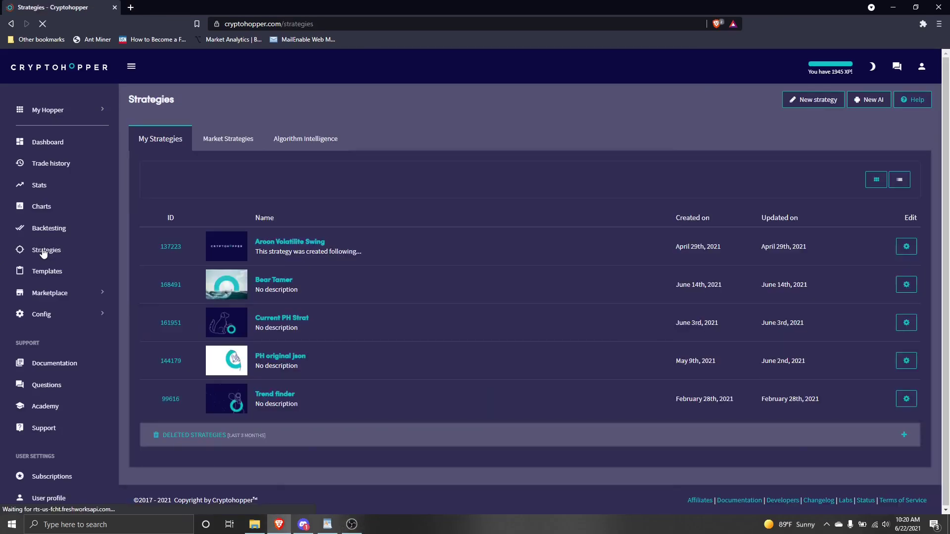
pyautogui.click(226, 139)
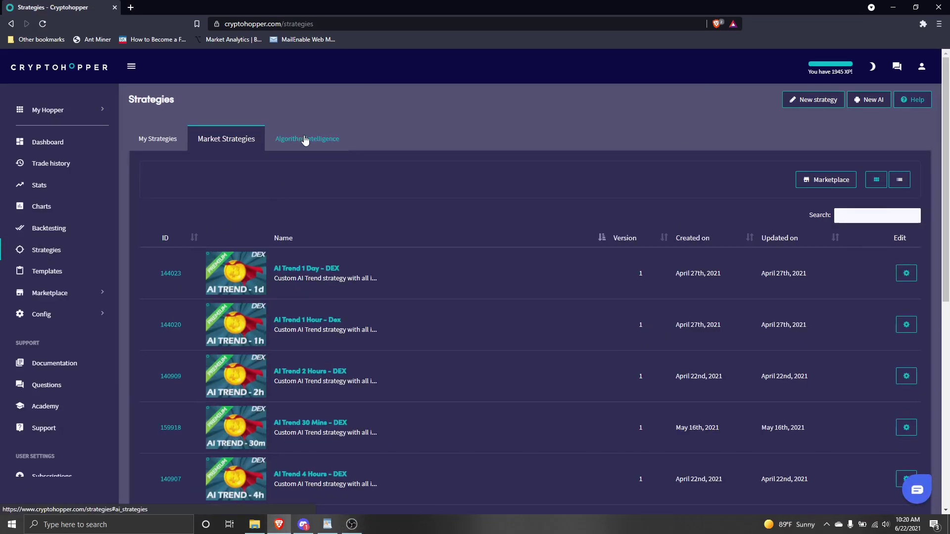
pyautogui.click(305, 138)
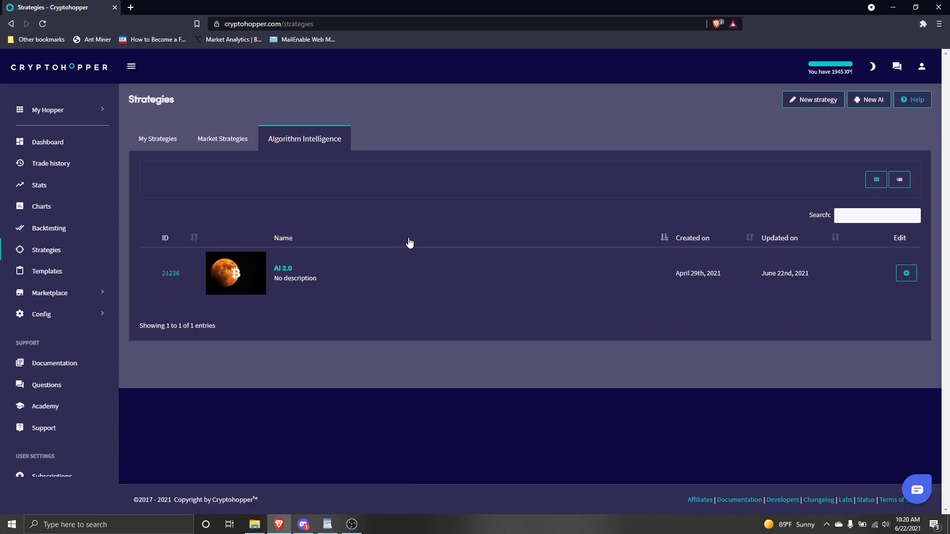
# Create a new AI named 'Dex AI' and save it.
pyautogui.click(863, 101)
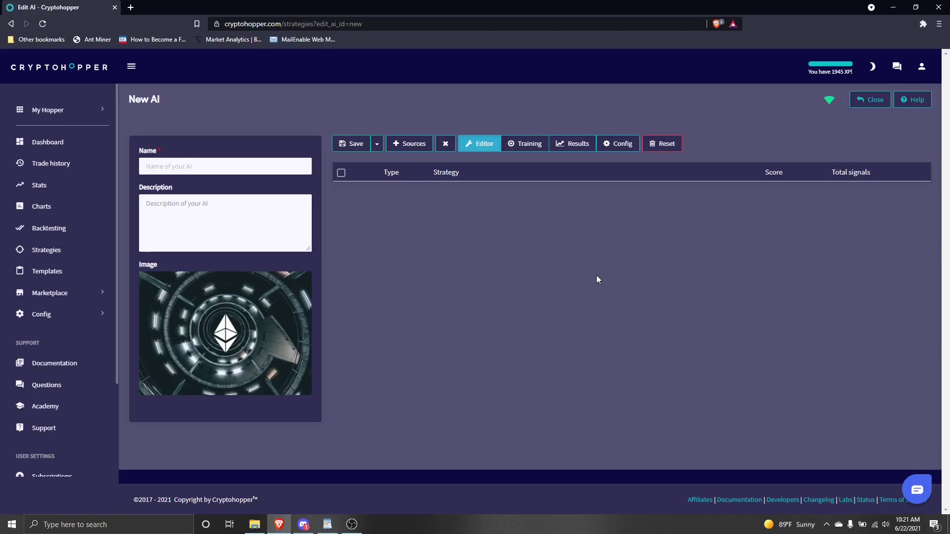
pyautogui.click(212, 169)
pyautogui.write('Dex AI')
pyautogui.click(354, 143)
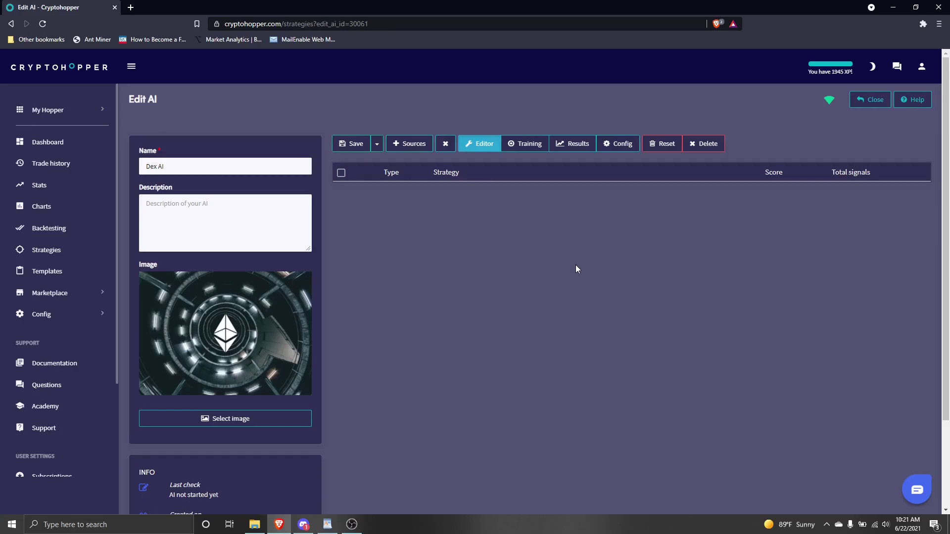
# In Dex AI's config, keep signal validation at After 3 days.
pyautogui.click(618, 144)
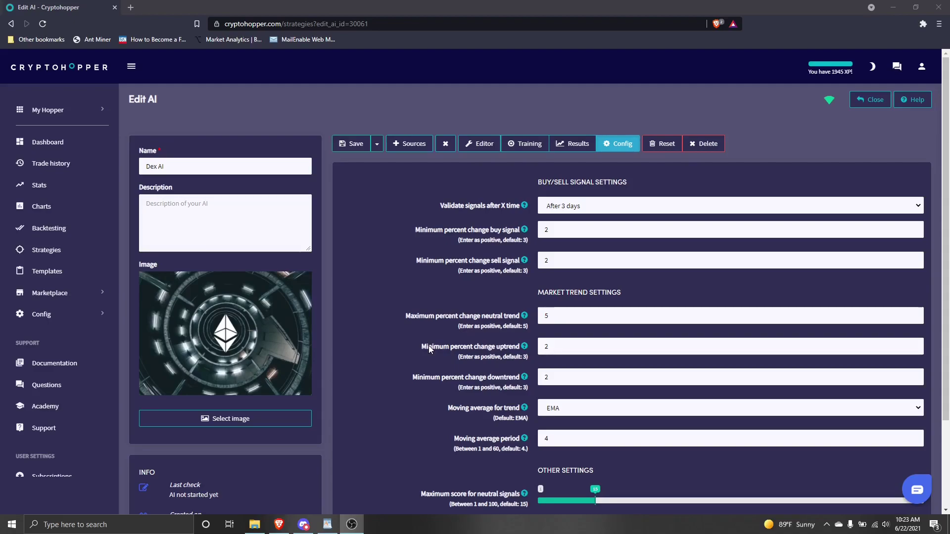
pyautogui.click(708, 204)
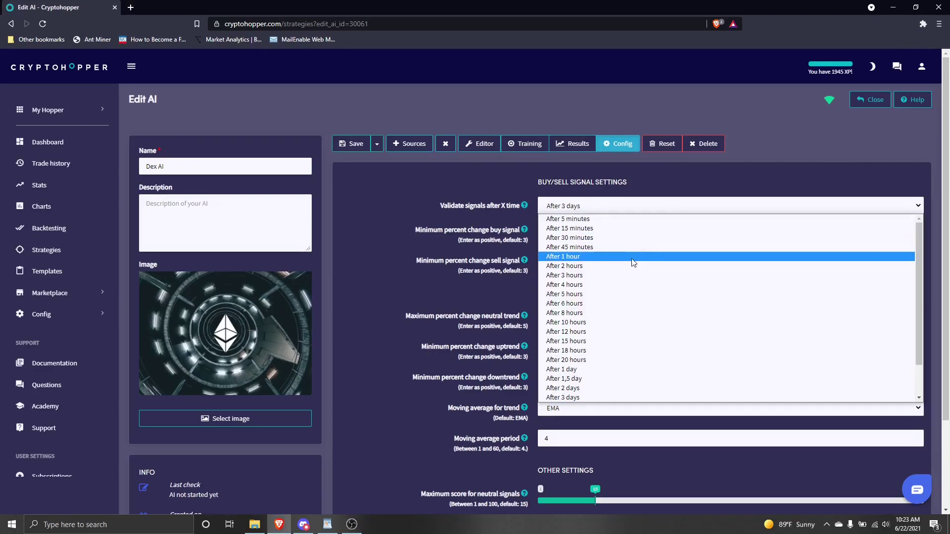
pyautogui.click(607, 398)
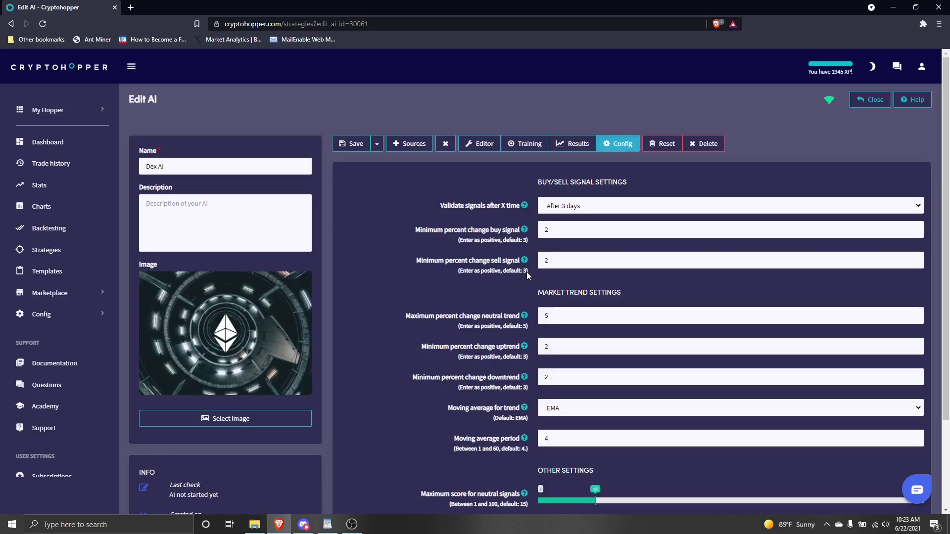
# Enter 4 as the minimum buy signal change and 1.5 as the minimum sell signal change.
pyautogui.doubleClick(546, 229)
pyautogui.write('4')
pyautogui.click(607, 256)
pyautogui.press('BackSpace')
pyautogui.write('1.5')
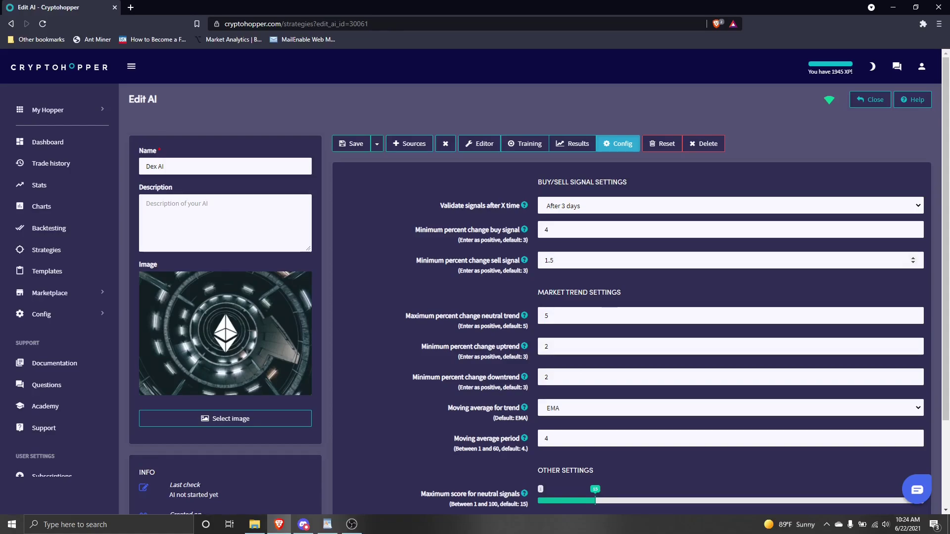
pyautogui.scroll(-1, 545, 386)
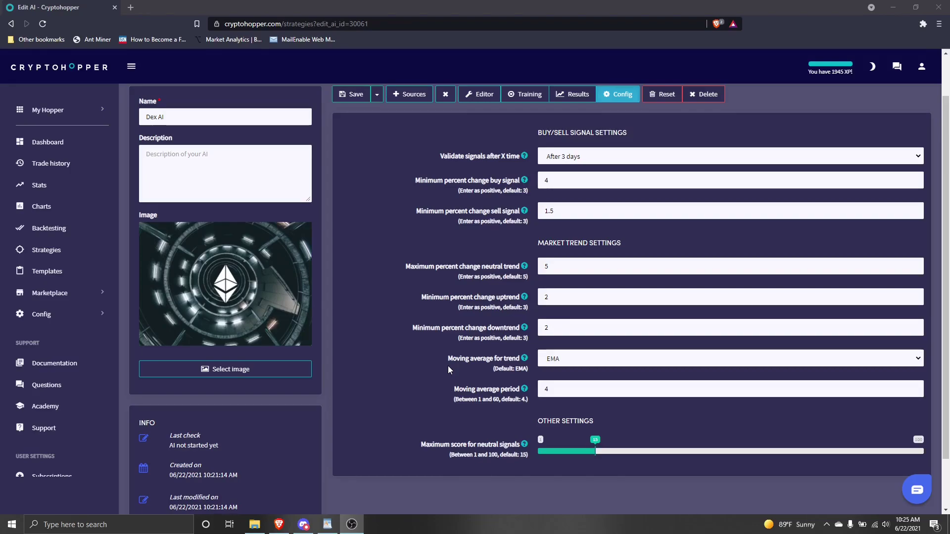
# Set the neutral trend maximum to 4 and both uptrend and downtrend minimums to 1.5.
pyautogui.click(609, 259)
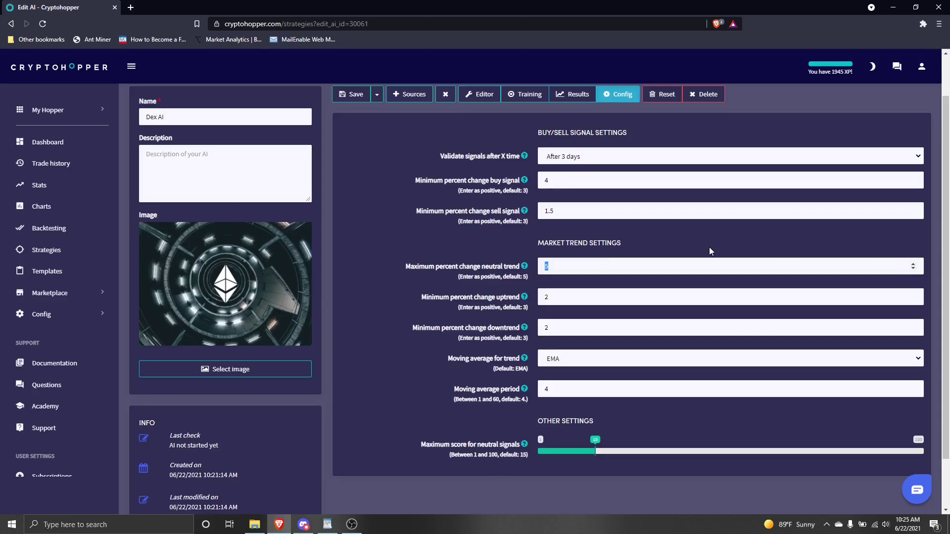
pyautogui.press('BackSpace')
pyautogui.write('4')
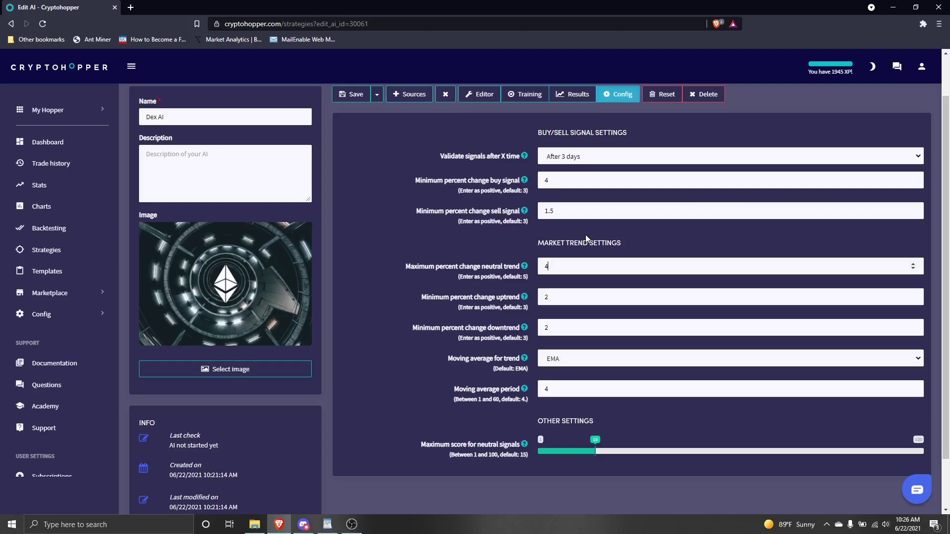
pyautogui.press('Tab')
pyautogui.write('1.5')
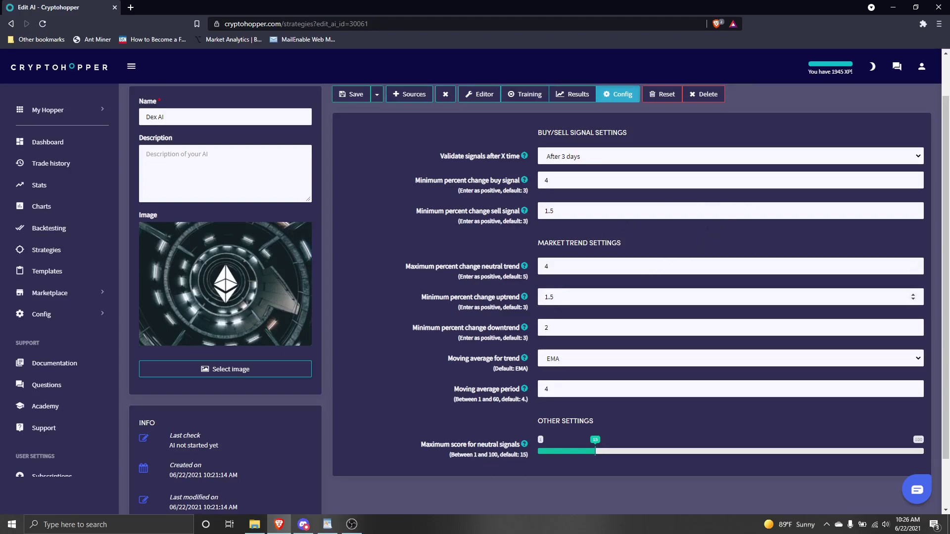
pyautogui.hotkey('alt', 'Tab')
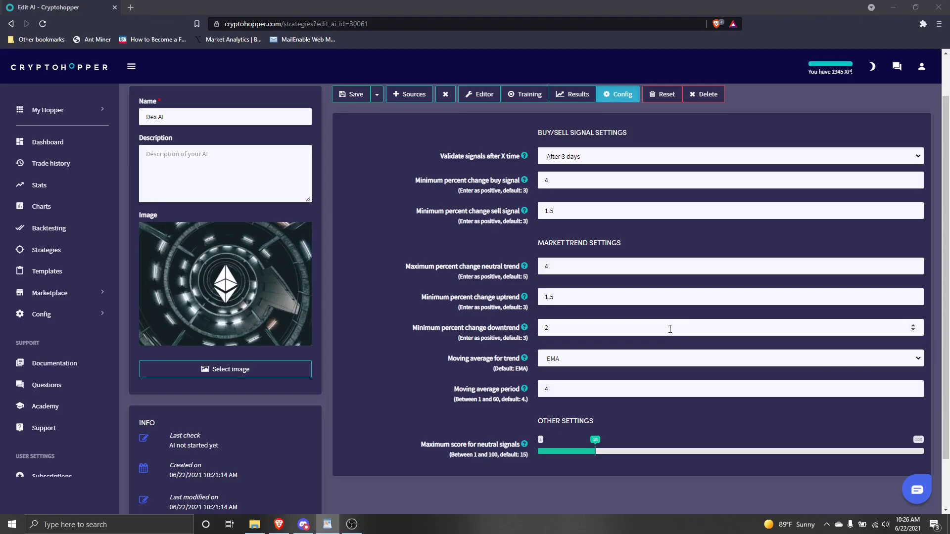
pyautogui.click(449, 324)
pyautogui.write('1.5')
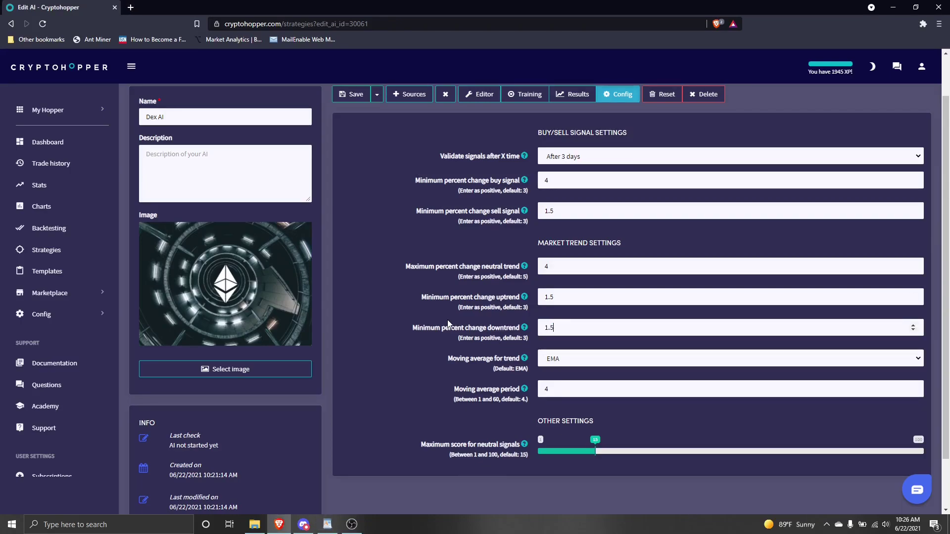
pyautogui.hotkey('alt', 'Tab')
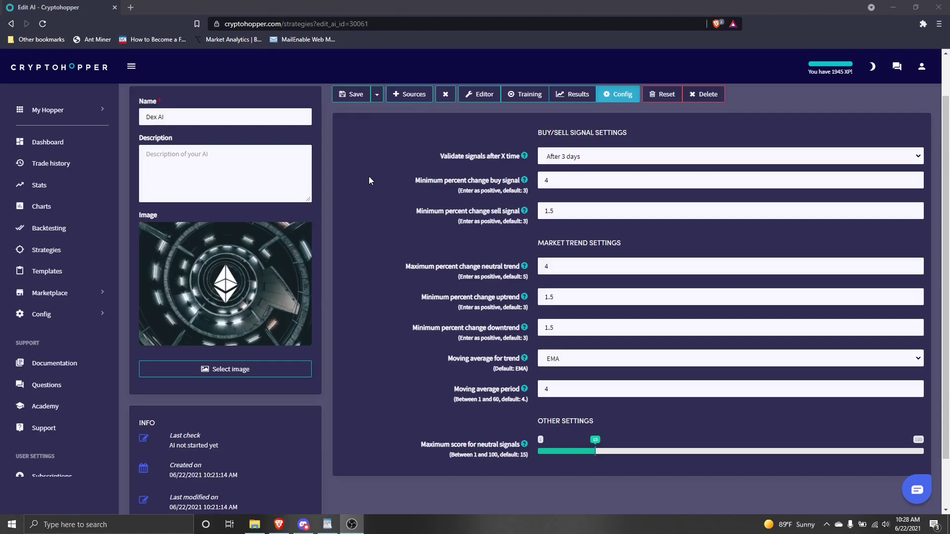
# Save the trend settings and bring up Dex AI's Sources dialog from the Editor.
pyautogui.click(352, 94)
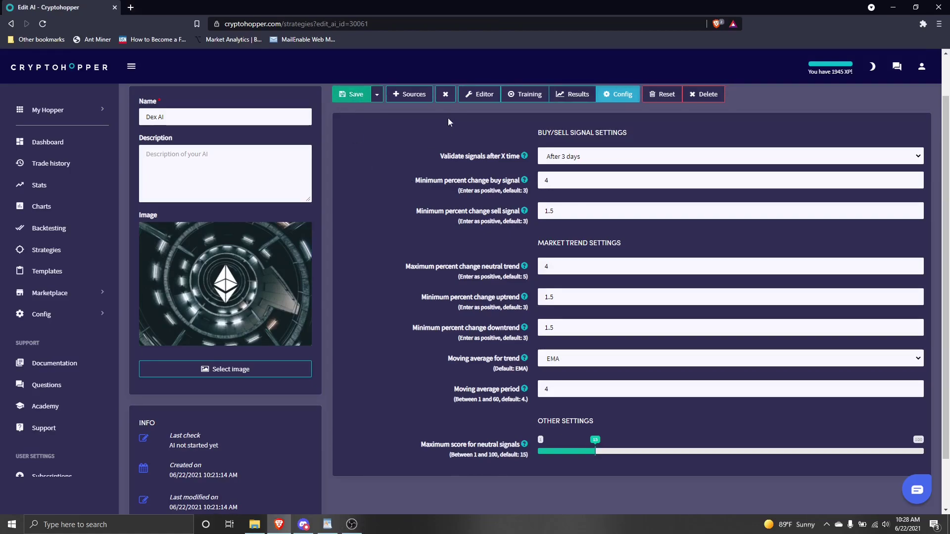
pyautogui.click(479, 94)
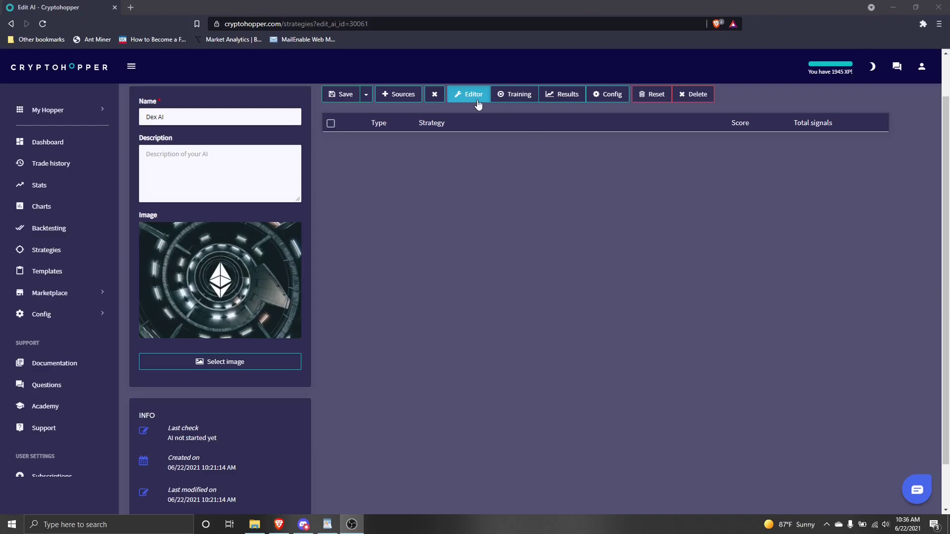
pyautogui.click(398, 94)
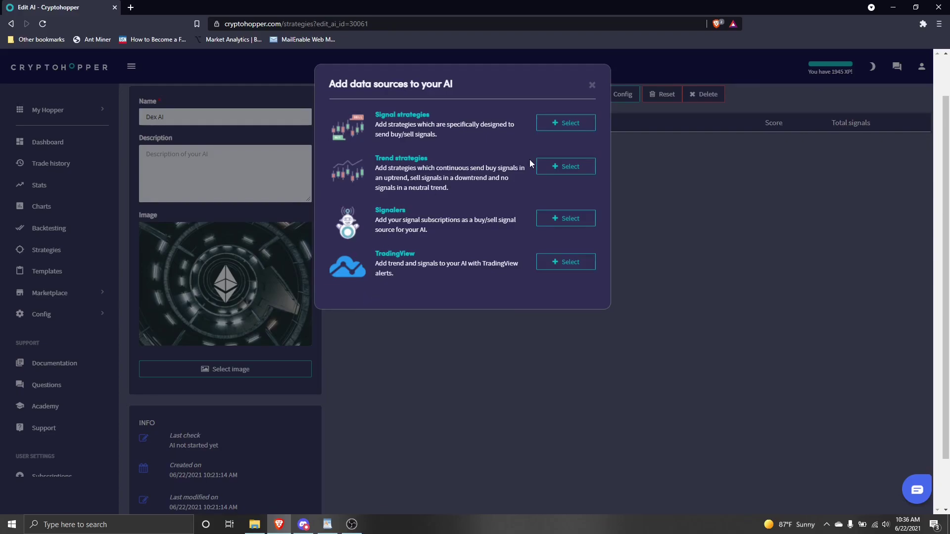
# Add AI Trend 1 Day, 1 Hour and 4 Hours - DEX as trend strategies.
pyautogui.click(567, 166)
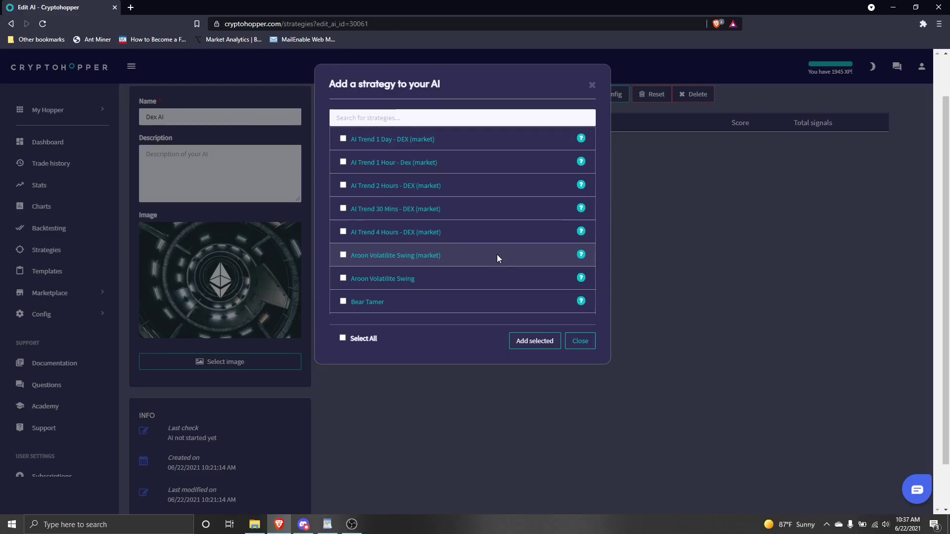
pyautogui.click(341, 139)
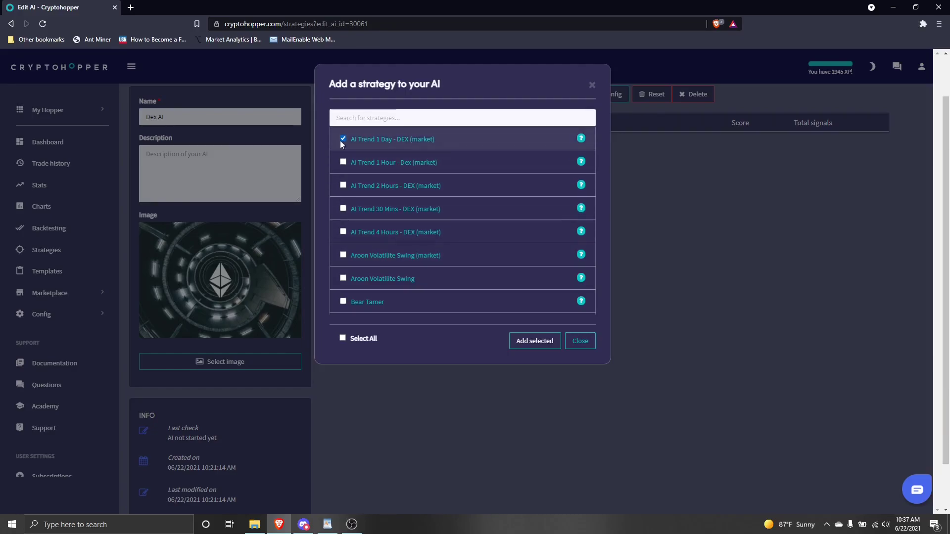
pyautogui.click(342, 161)
pyautogui.click(343, 232)
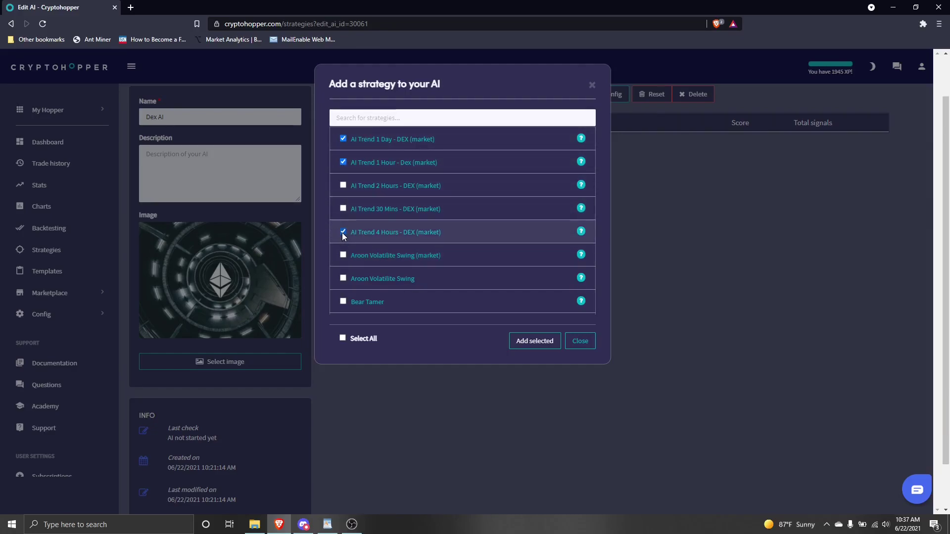
pyautogui.click(522, 346)
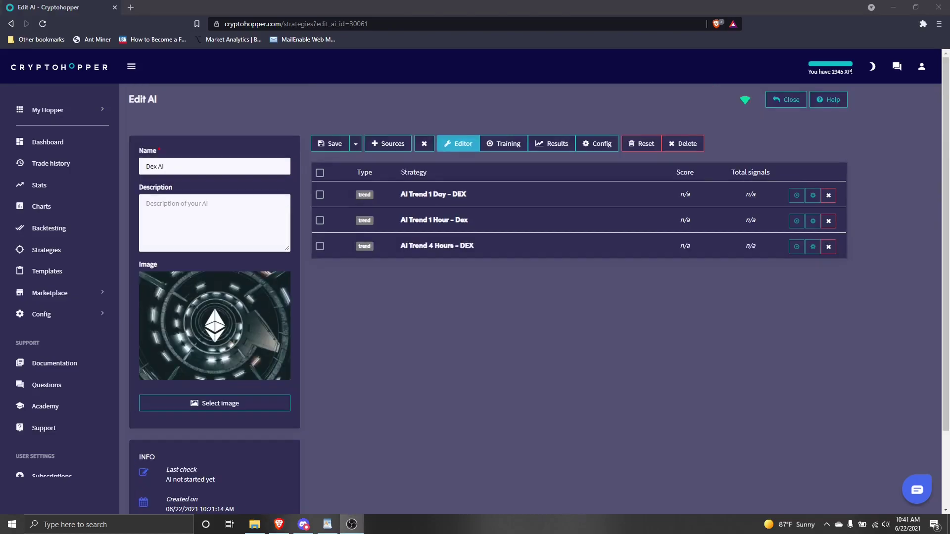
# Add Bottom Buyer, Profit Bull, Profit Hero and Profit Scalping PREMIUM - DEX as signal strategies.
pyautogui.click(399, 143)
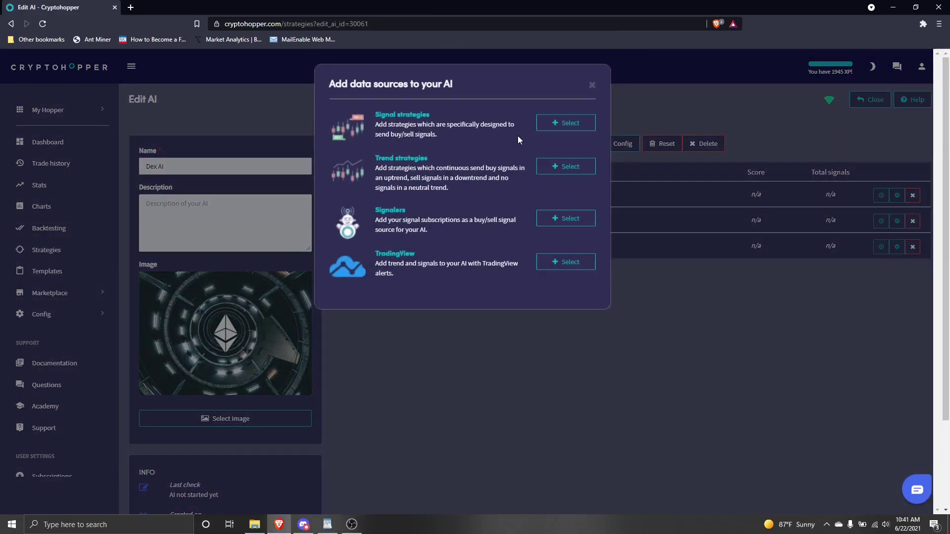
pyautogui.click(546, 128)
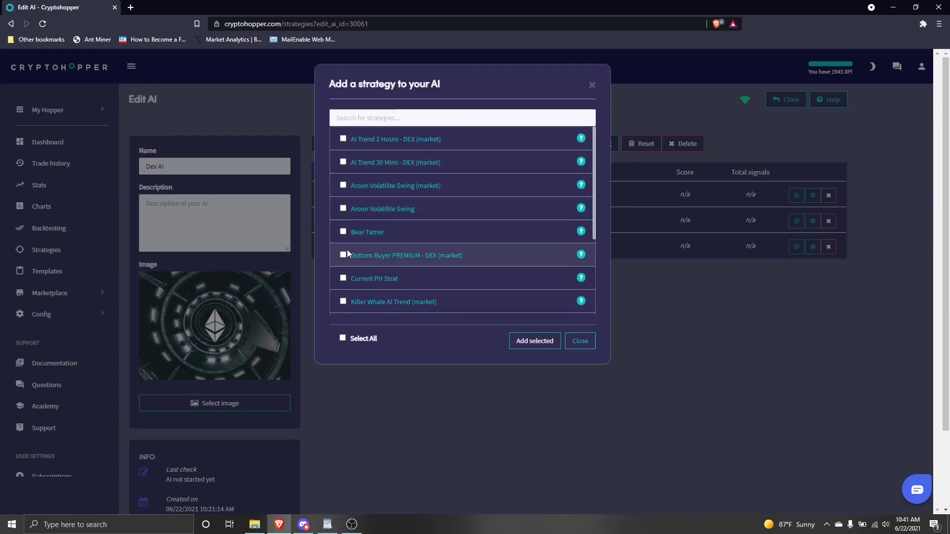
pyautogui.click(343, 255)
pyautogui.scroll(-3, 344, 237)
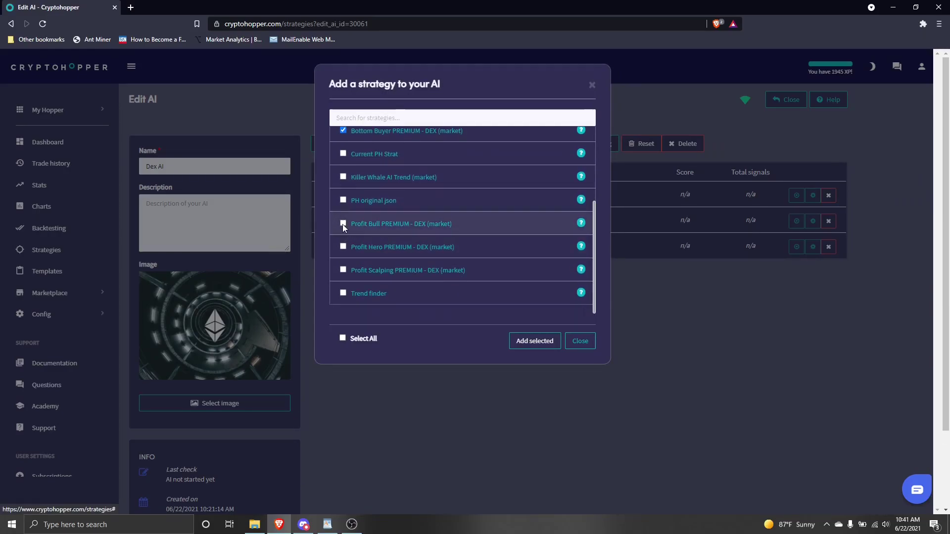
pyautogui.click(344, 224)
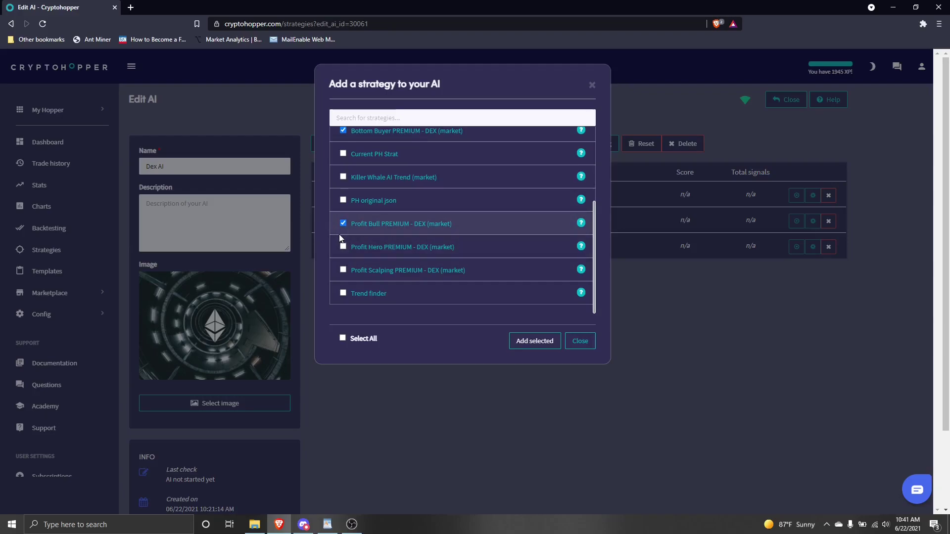
pyautogui.click(345, 246)
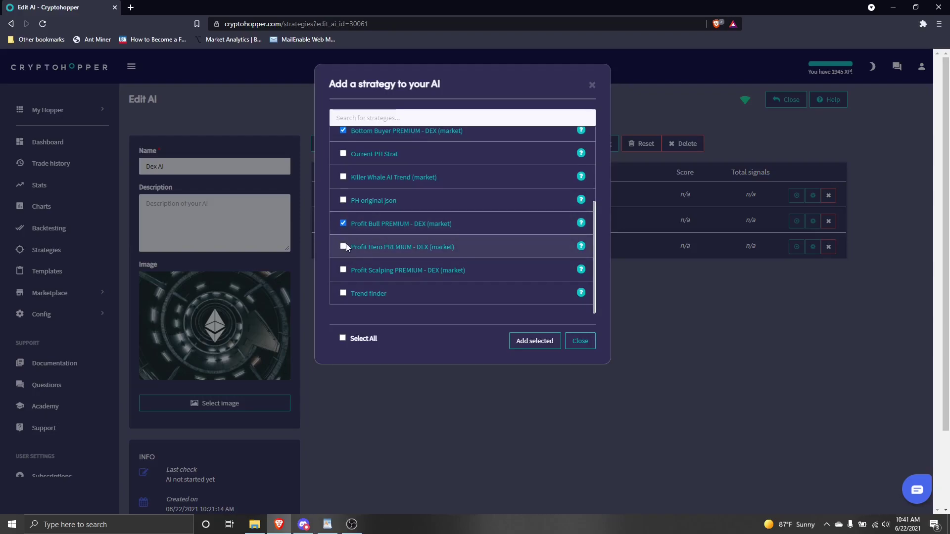
pyautogui.click(343, 270)
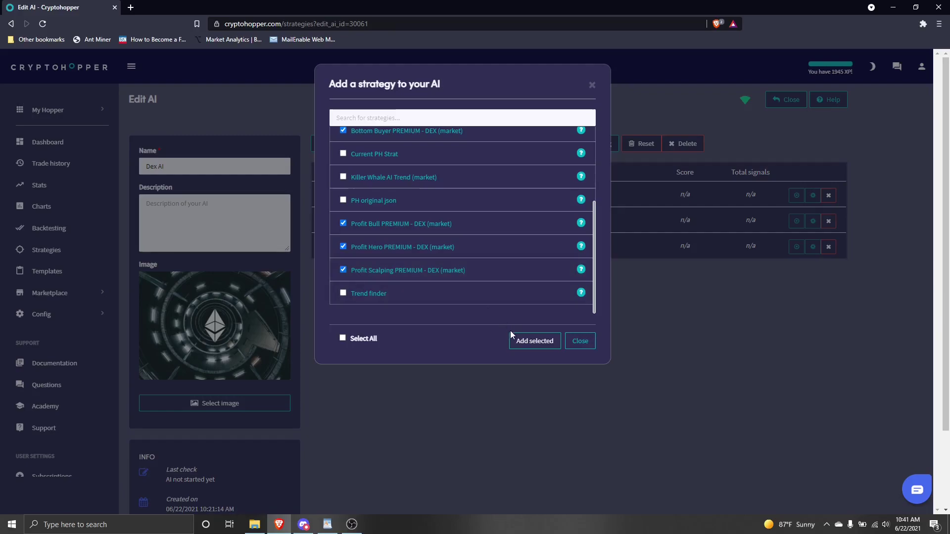
pyautogui.click(536, 344)
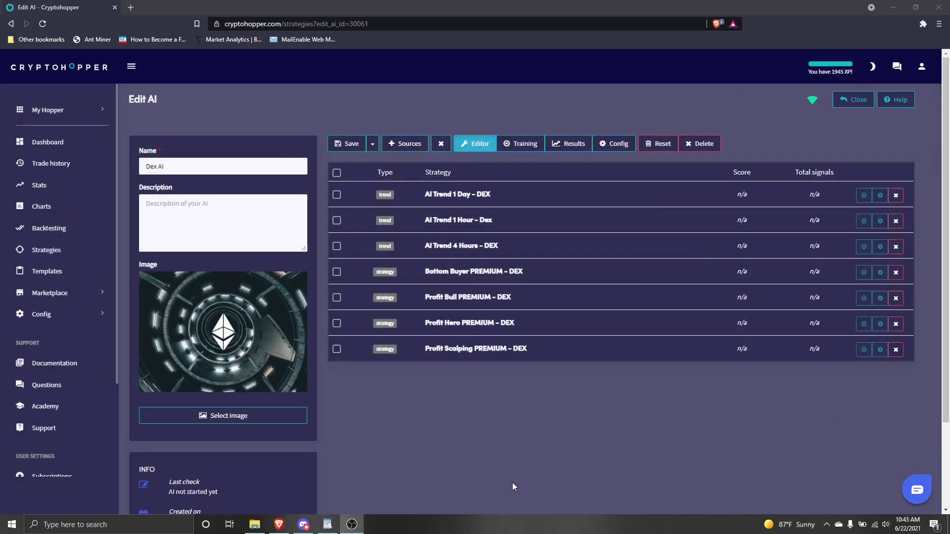
# Add the Profit Scalping Signals - DEX signaler and save Dex AI.
pyautogui.click(406, 146)
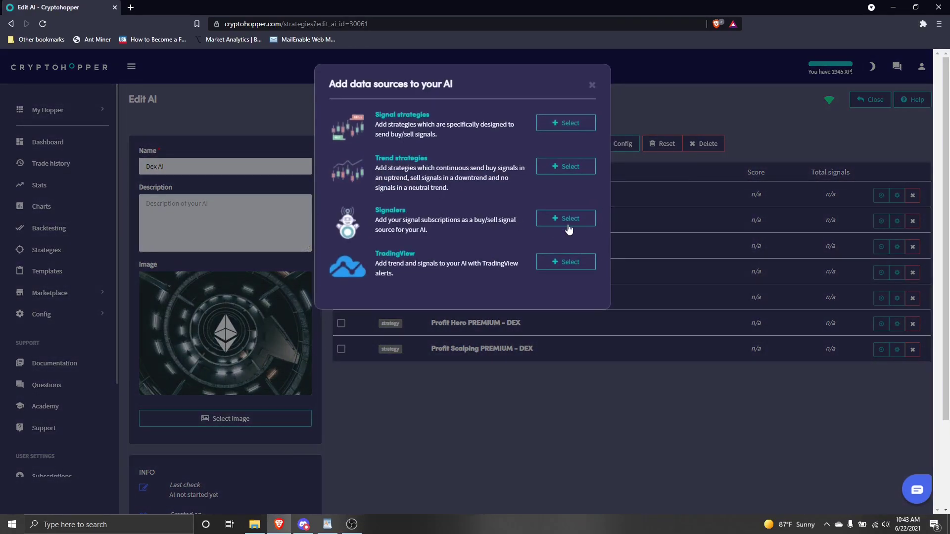
pyautogui.click(568, 225)
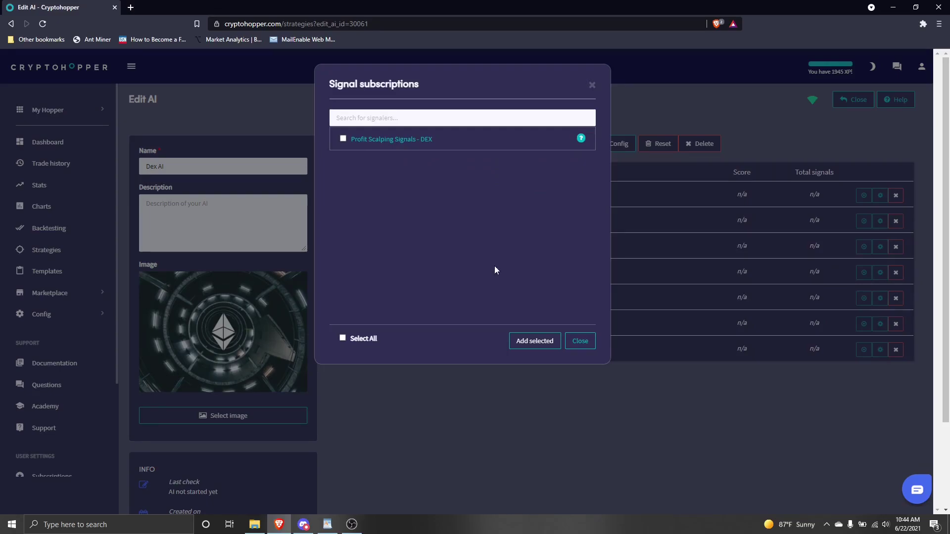
pyautogui.click(352, 141)
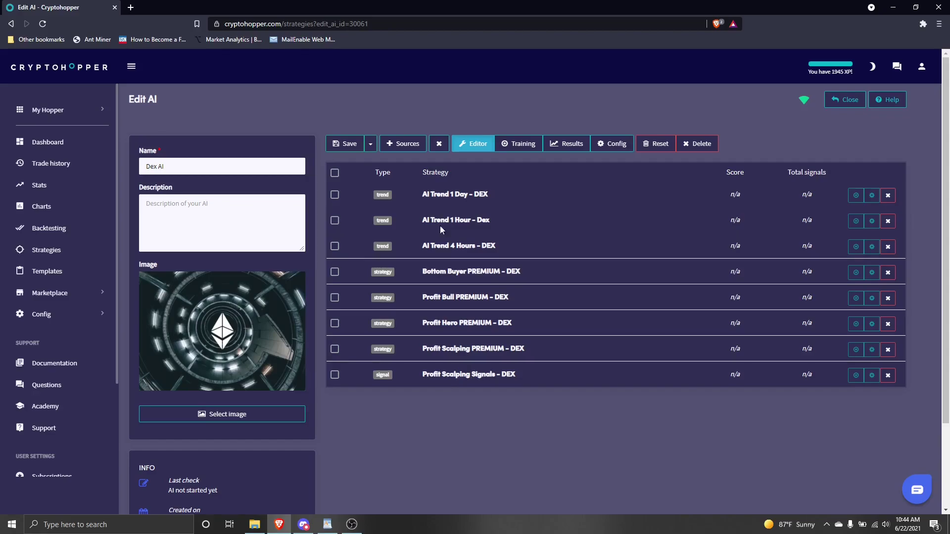
pyautogui.click(349, 149)
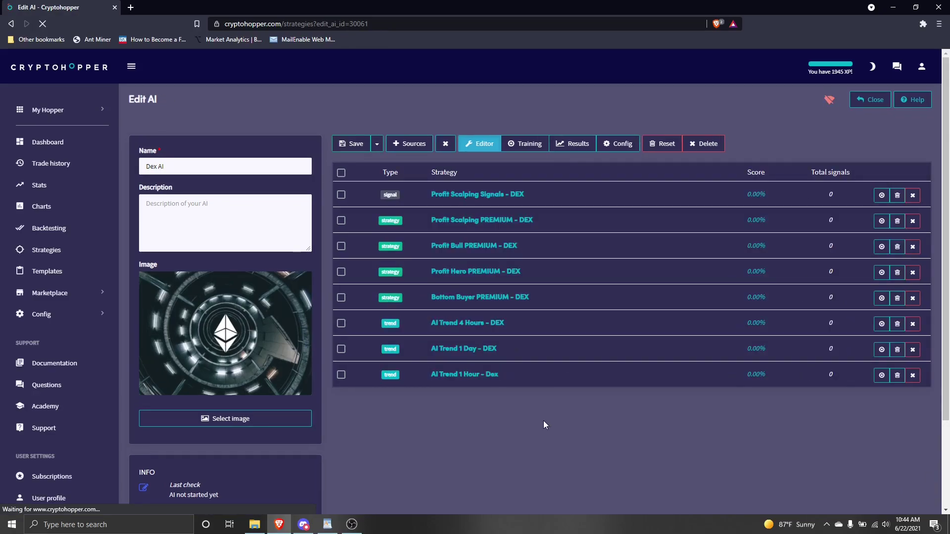
# Open Dex AI's Training view with Binance.us as the exchange for BTC - USD.
pyautogui.click(522, 145)
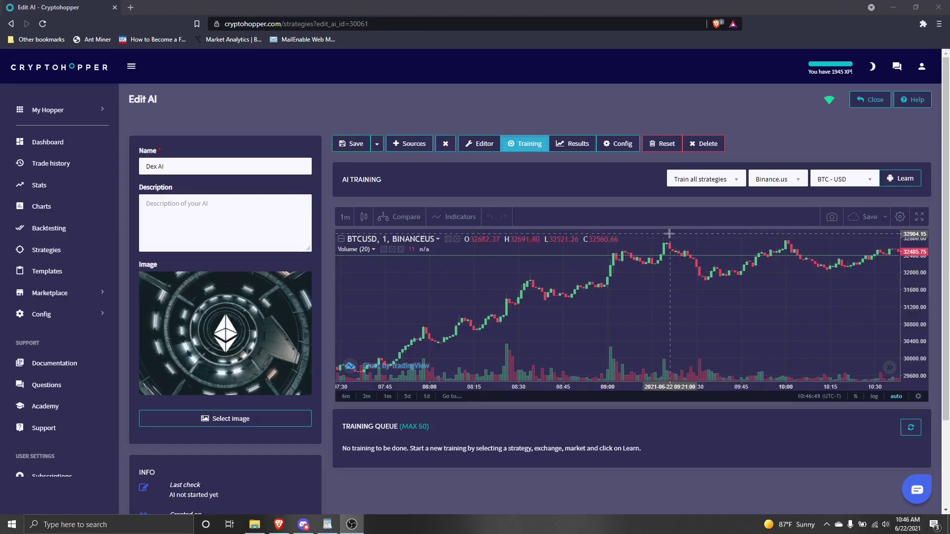
pyautogui.click(787, 184)
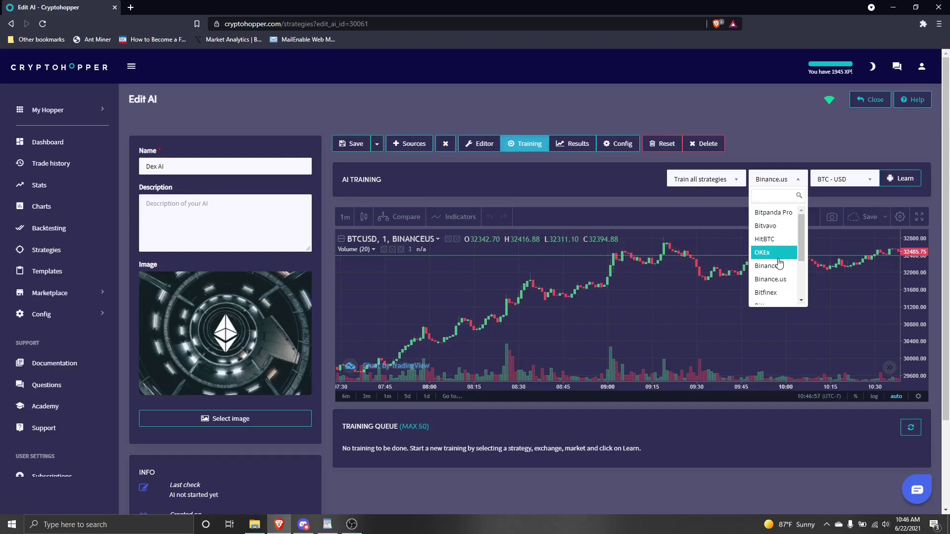
pyautogui.click(775, 280)
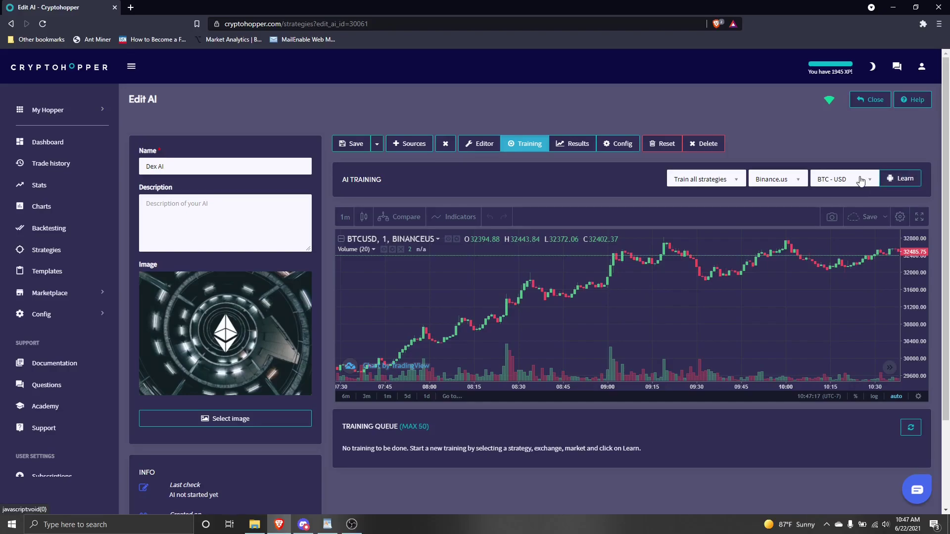
# Queue all-strategy training on BTC - USD, then on ETH - USD.
pyautogui.click(887, 180)
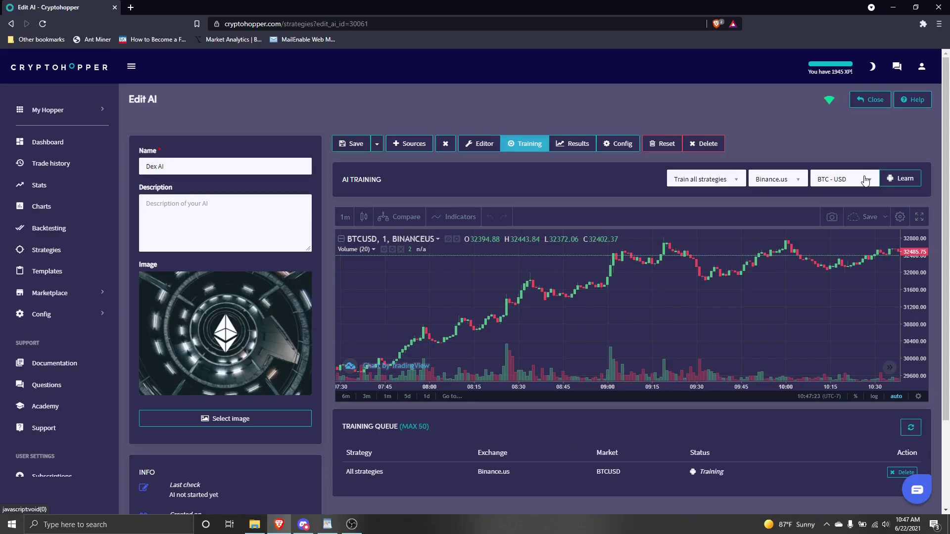
pyautogui.click(865, 181)
pyautogui.click(841, 238)
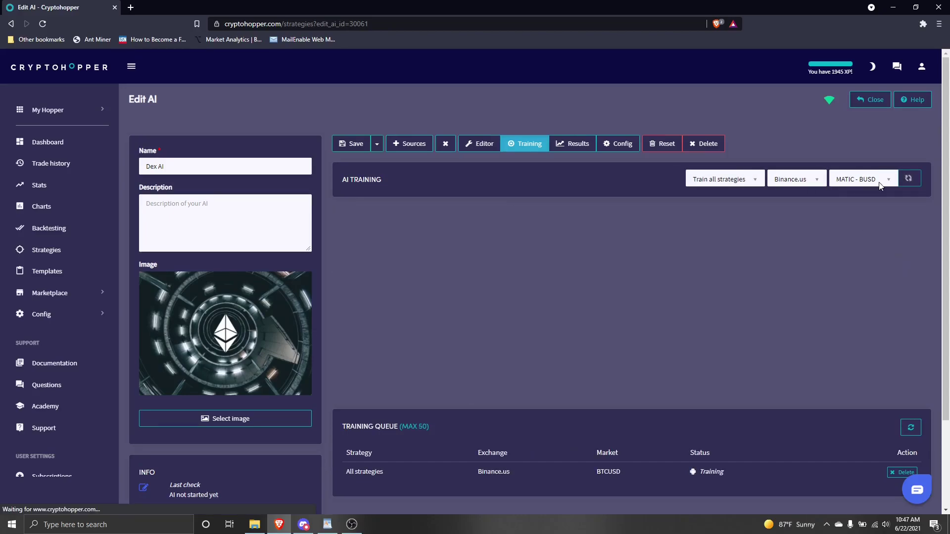
pyautogui.click(873, 184)
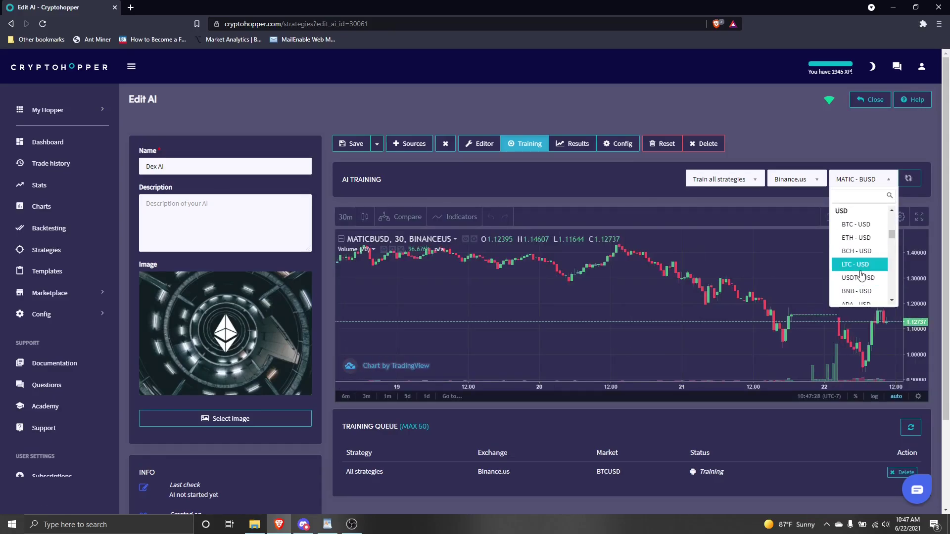
pyautogui.click(841, 237)
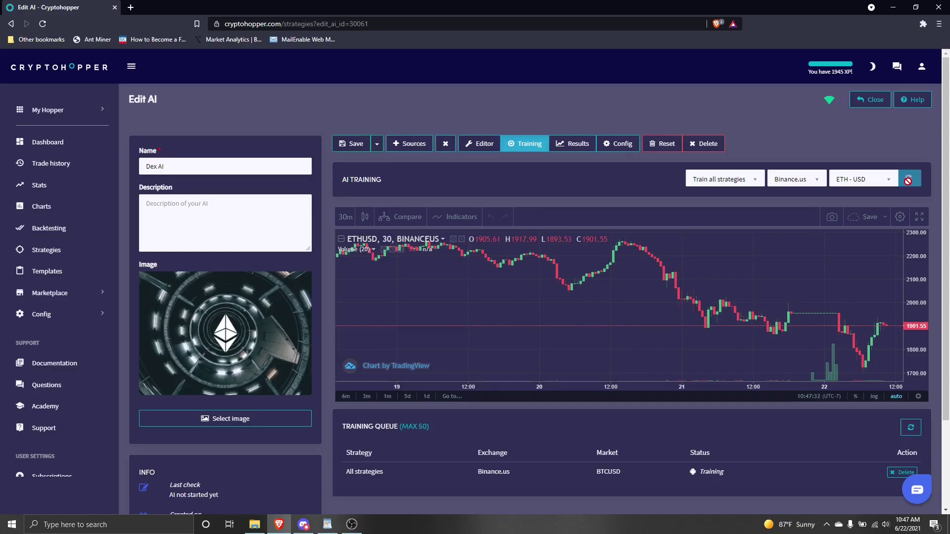
pyautogui.click(907, 181)
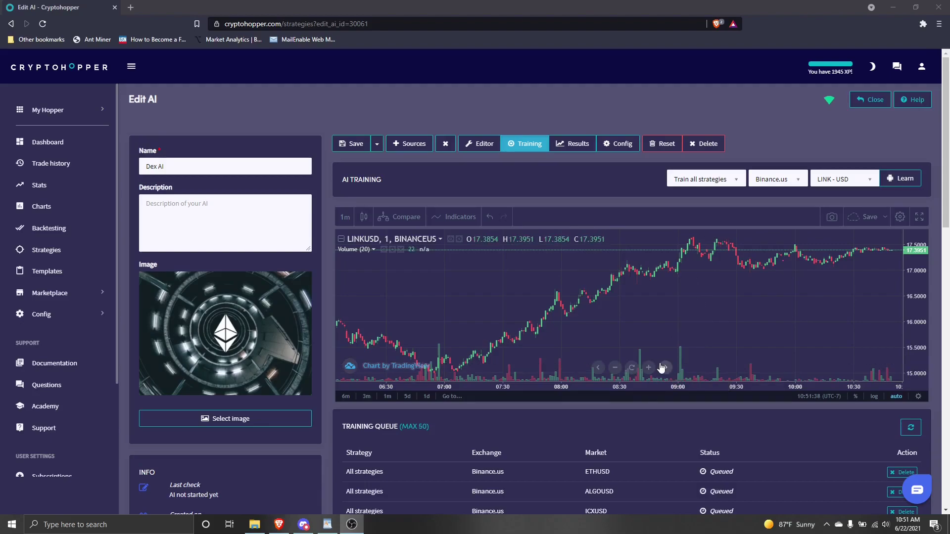
pyautogui.scroll(-3, 661, 367)
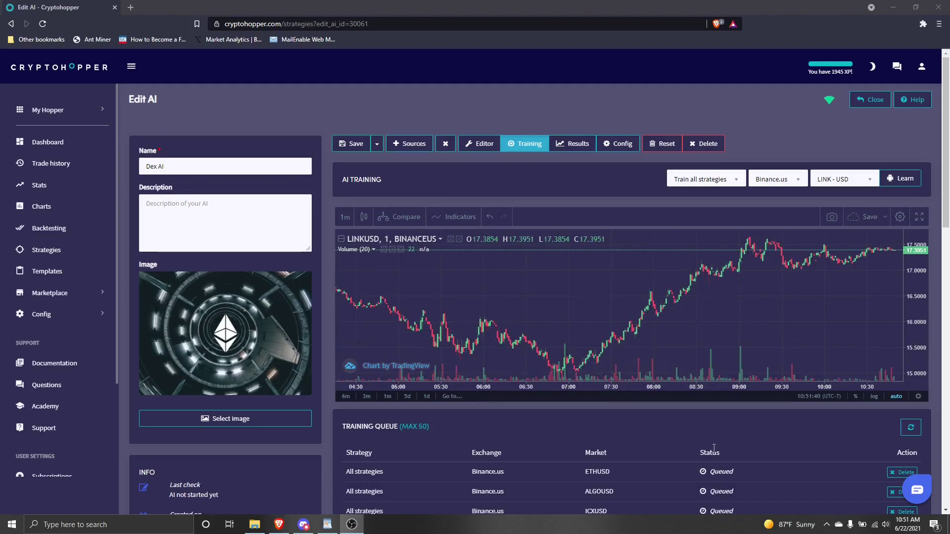
pyautogui.scroll(-8, 654, 476)
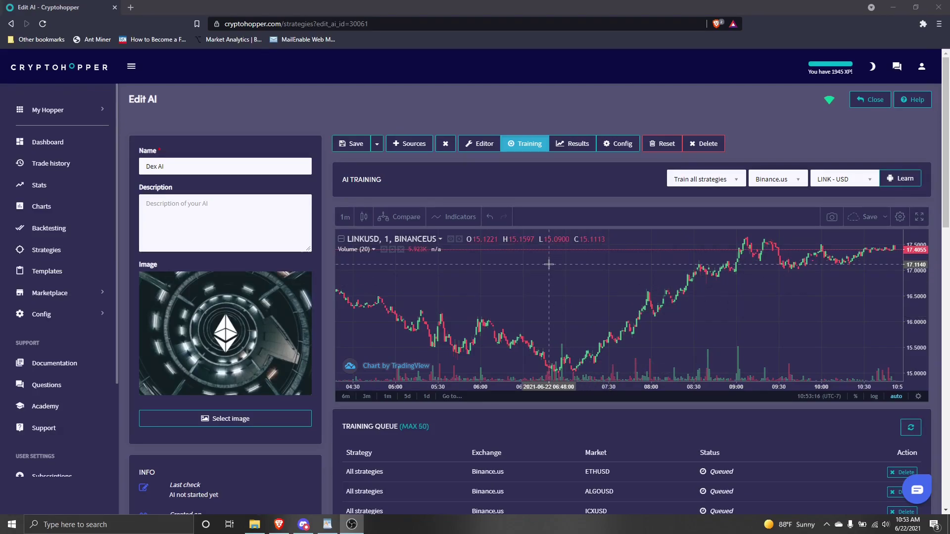
# Return to the Editor to see sources ranked by score, led by Profit Hero PREMIUM - DEX.
pyautogui.click(474, 144)
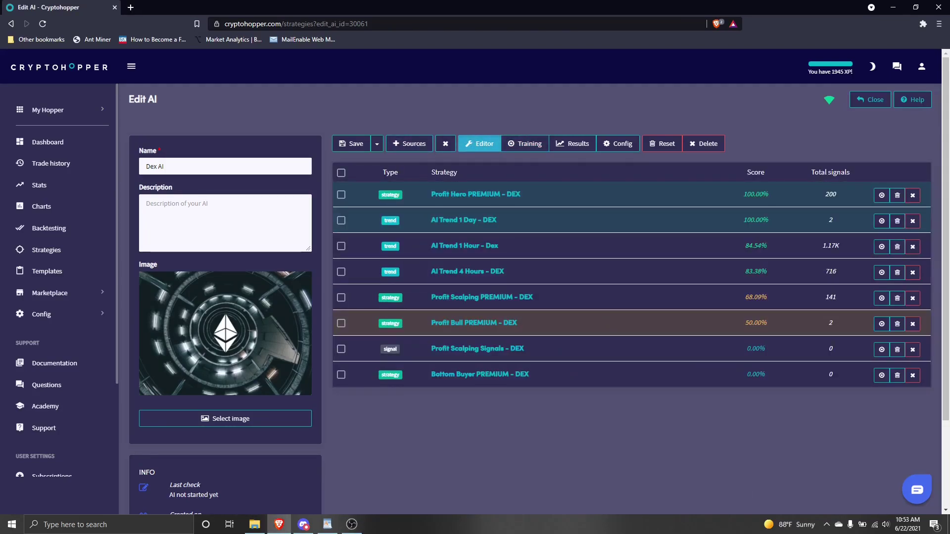
pyautogui.hotkey('alt', 'Tab')
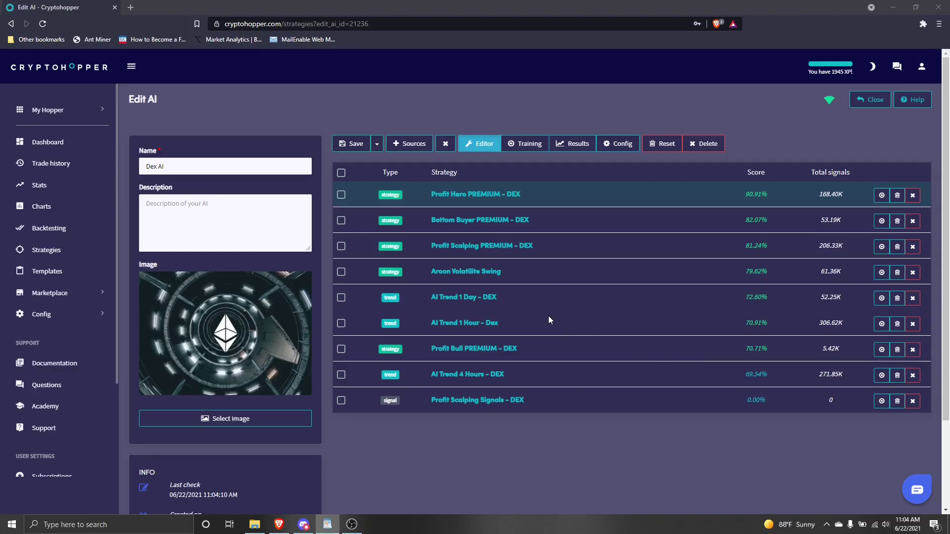
# Choose Dex AI as the strategy in the hopper's base configuration.
pyautogui.click(71, 315)
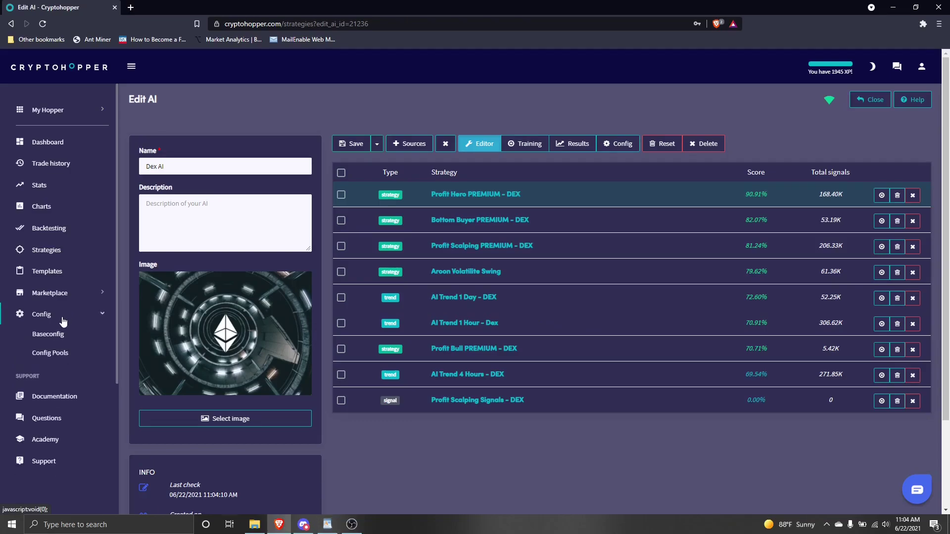
pyautogui.click(55, 335)
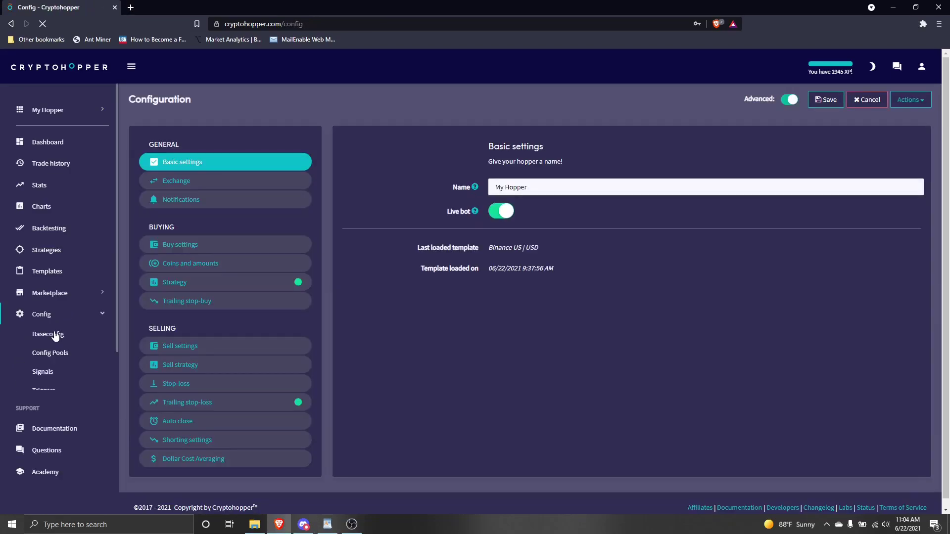
pyautogui.click(186, 289)
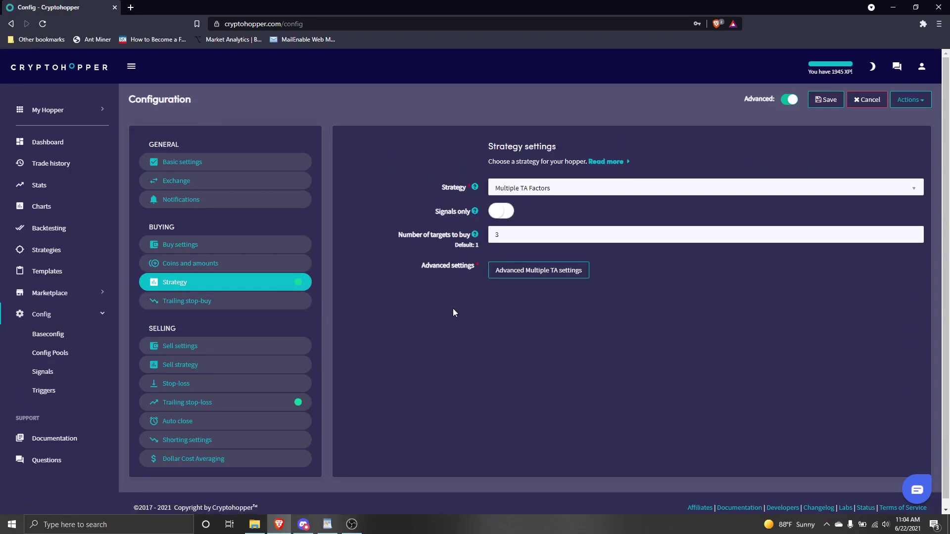
pyautogui.click(664, 191)
pyautogui.scroll(5, 638, 250)
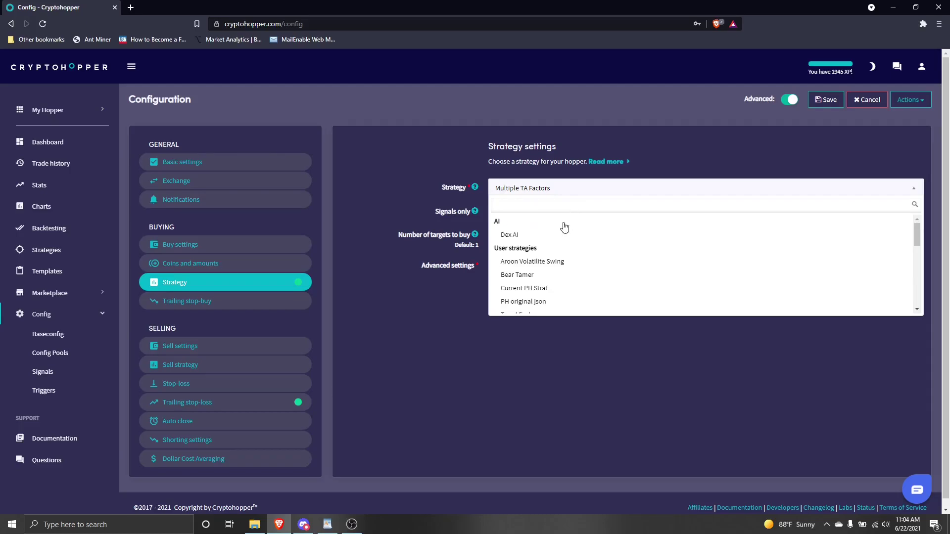
pyautogui.click(626, 236)
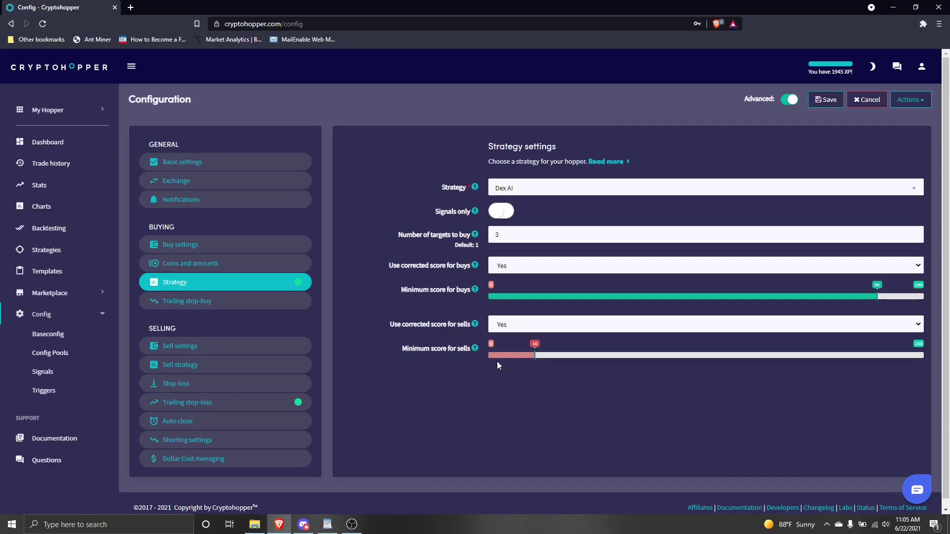
# Set Number of targets to buy to 10 and keep corrected score for buys at Yes.
pyautogui.moveTo(530, 229); pyautogui.dragTo(419, 218)
pyautogui.write('10')
pyautogui.click(589, 265)
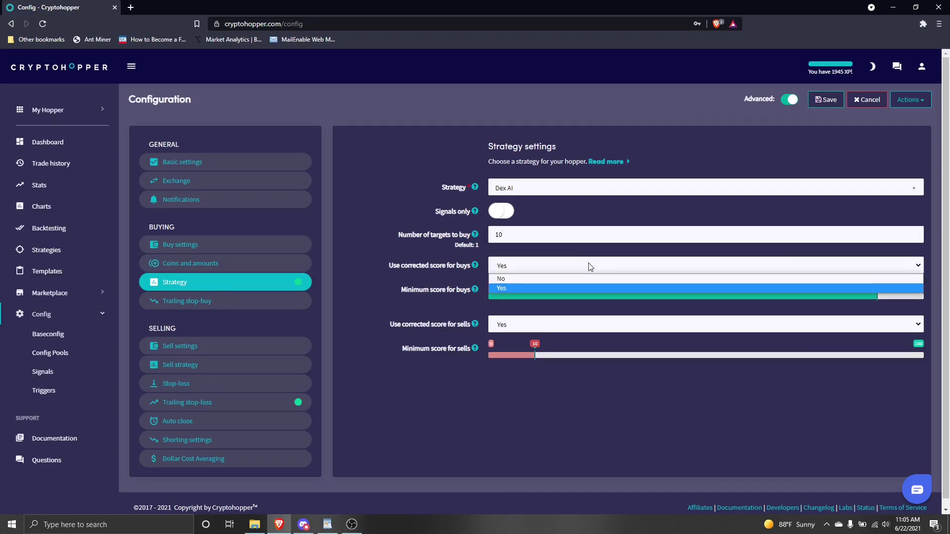
pyautogui.click(586, 268)
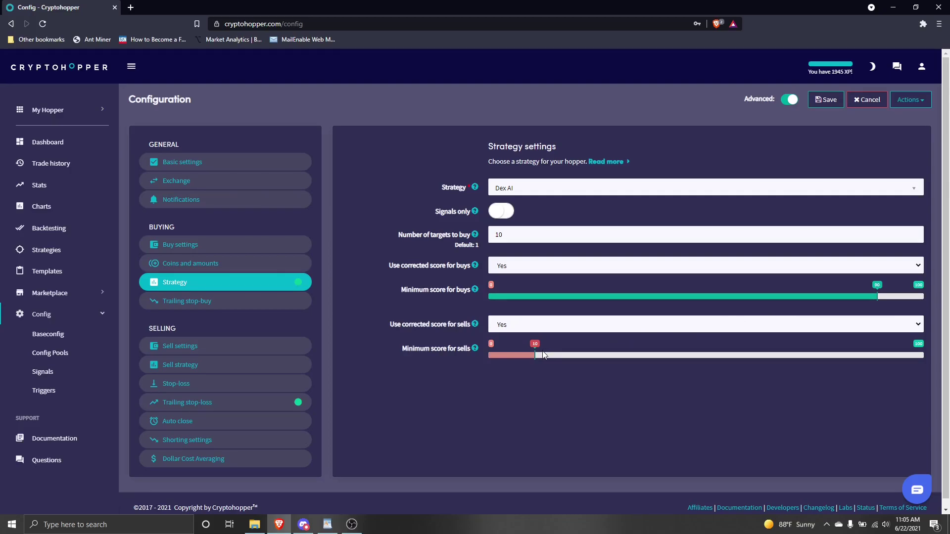
# Save the hopper configuration so 'Config saved' confirms the Dex AI settings.
pyautogui.click(825, 101)
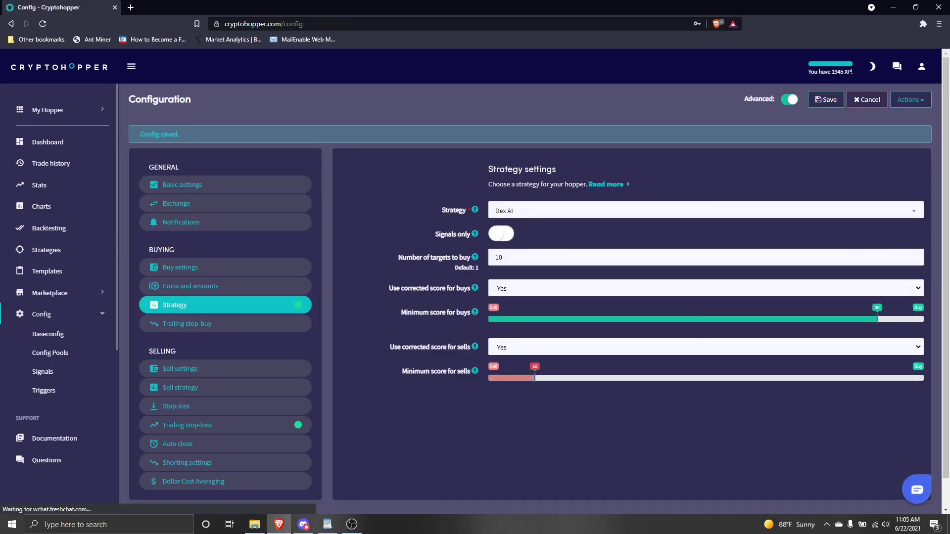
pyautogui.hotkey('alt', 'Tab')
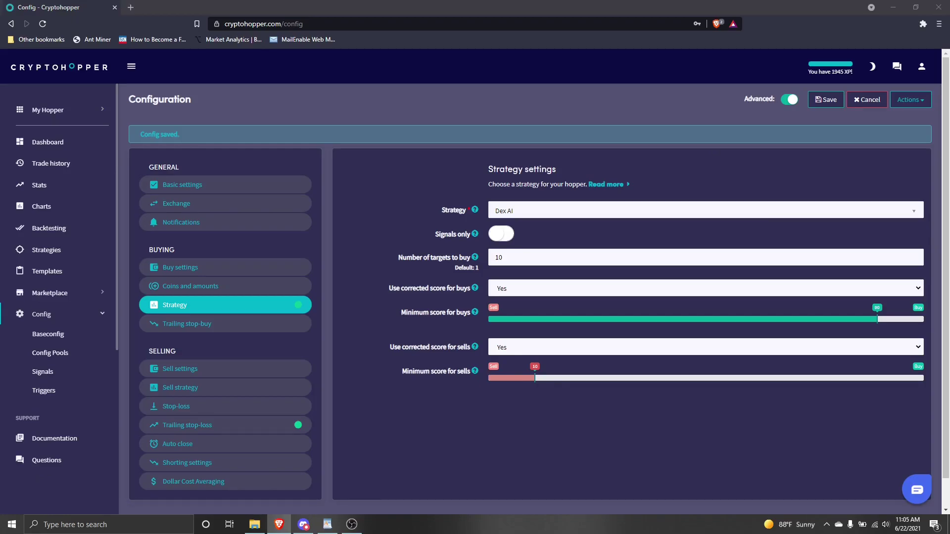